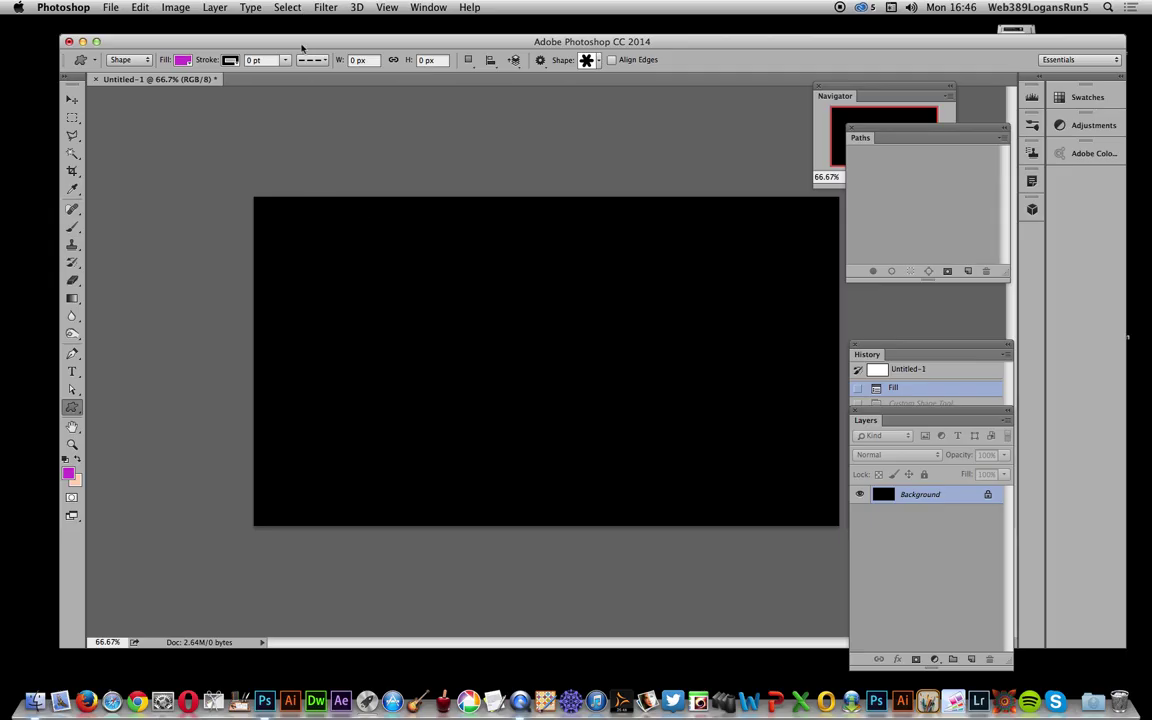
# Drag out a tall magenta bauble custom shape, about 385 × 792 px, on the black canvas.
pyautogui.moveTo(72, 407); pyautogui.dragTo(116, 472)
pyautogui.click(596, 61)
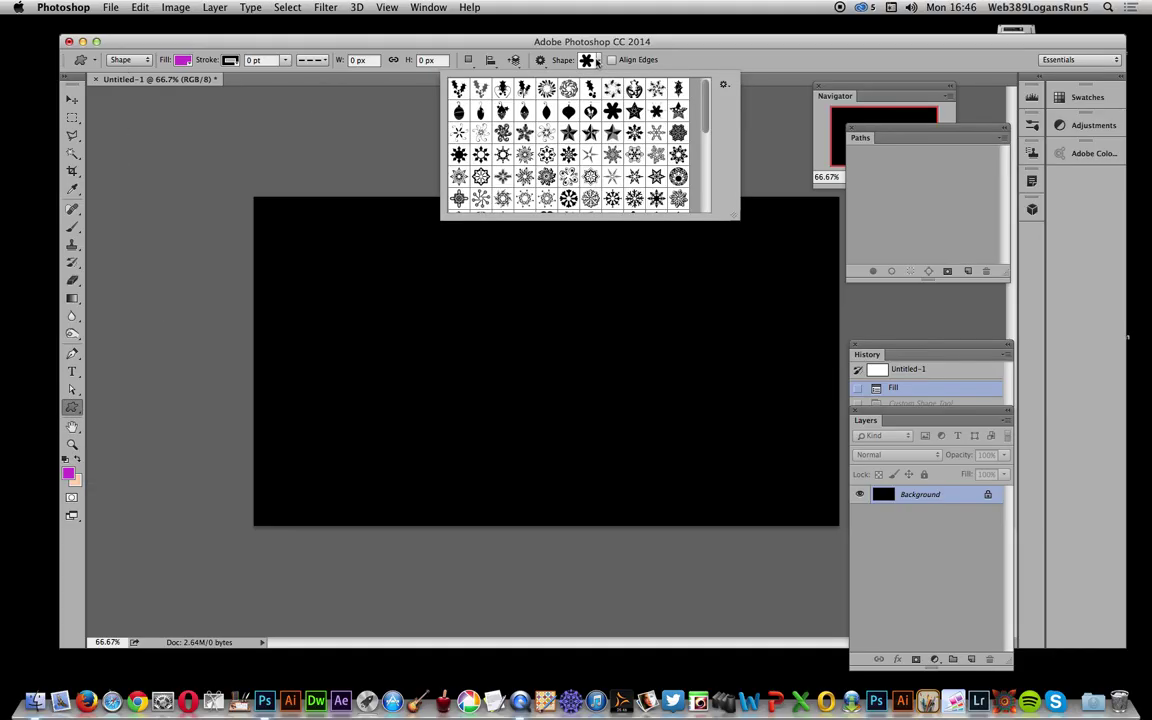
pyautogui.click(546, 111)
pyautogui.moveTo(398, 197); pyautogui.dragTo(576, 559)
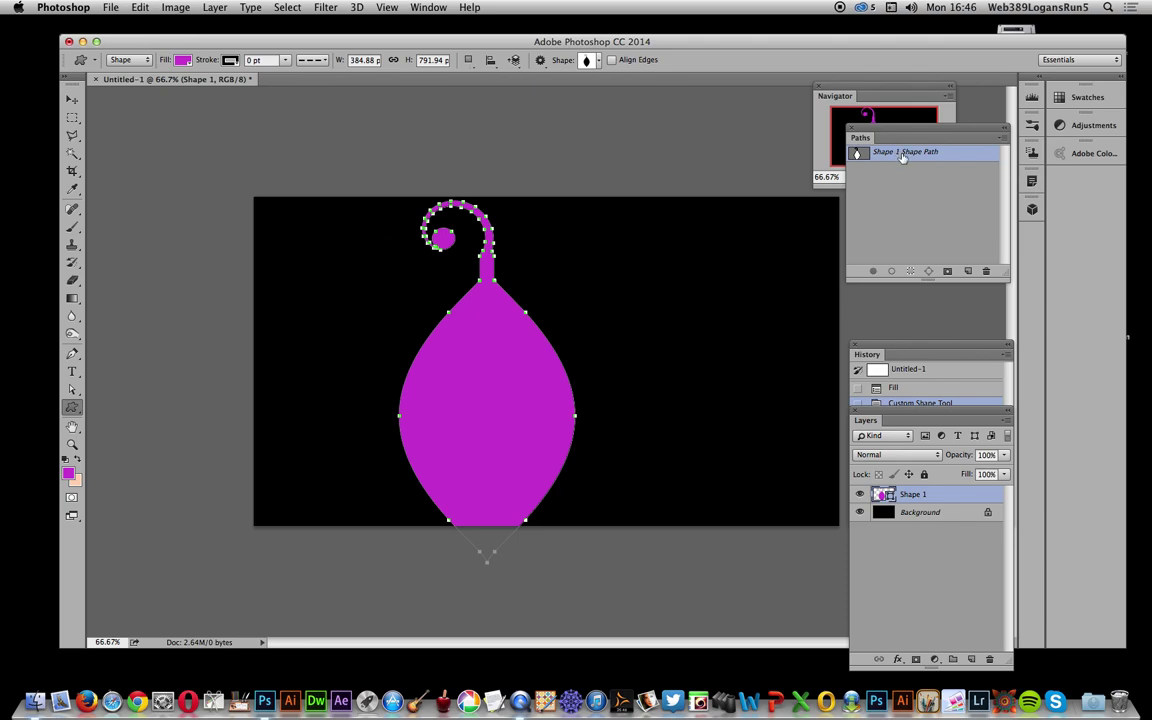
pyautogui.click(925, 513)
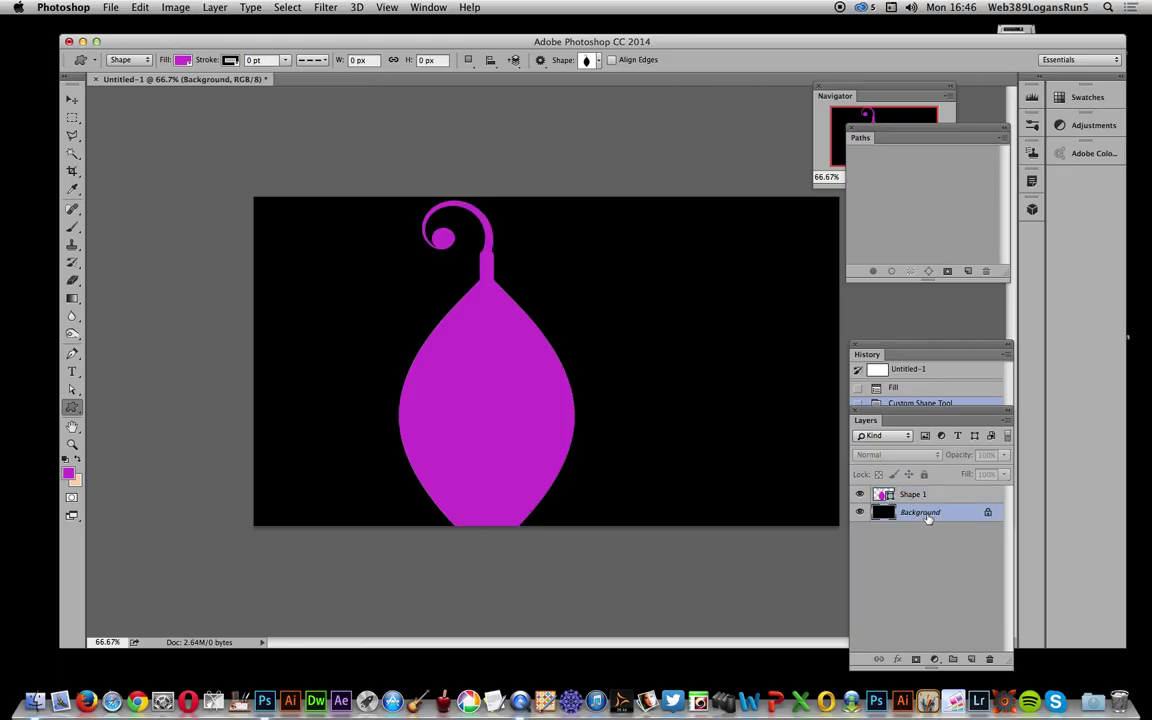
pyautogui.click(326, 7)
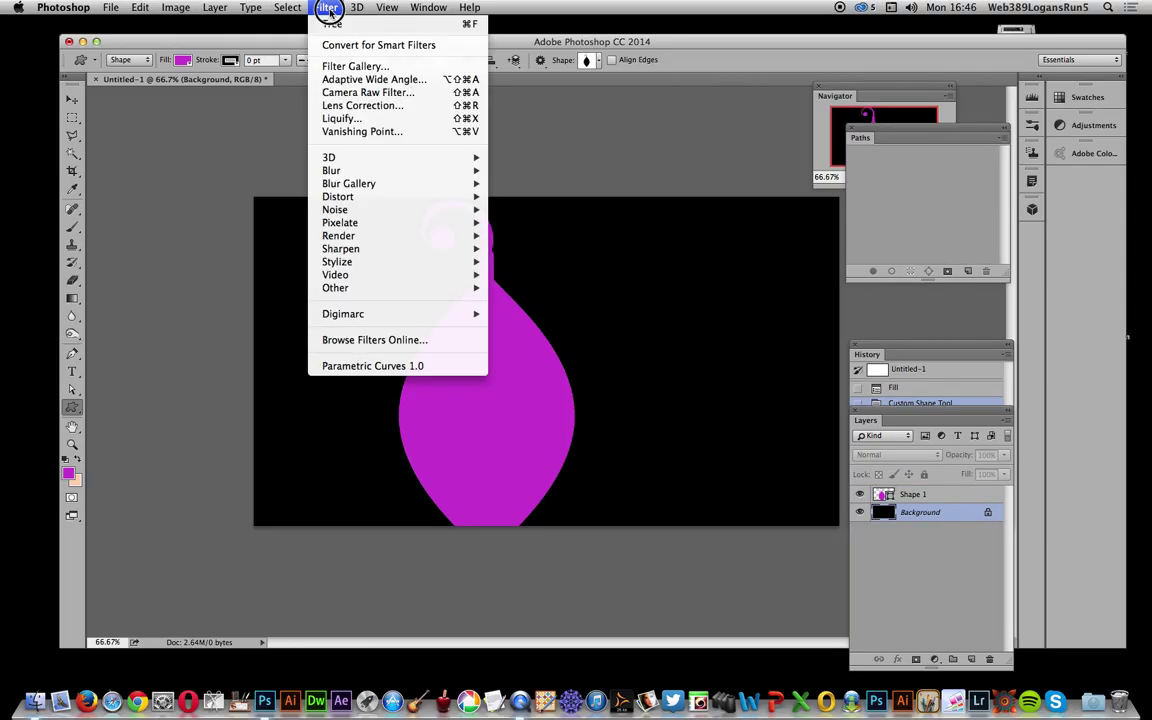
pyautogui.moveTo(437, 234)
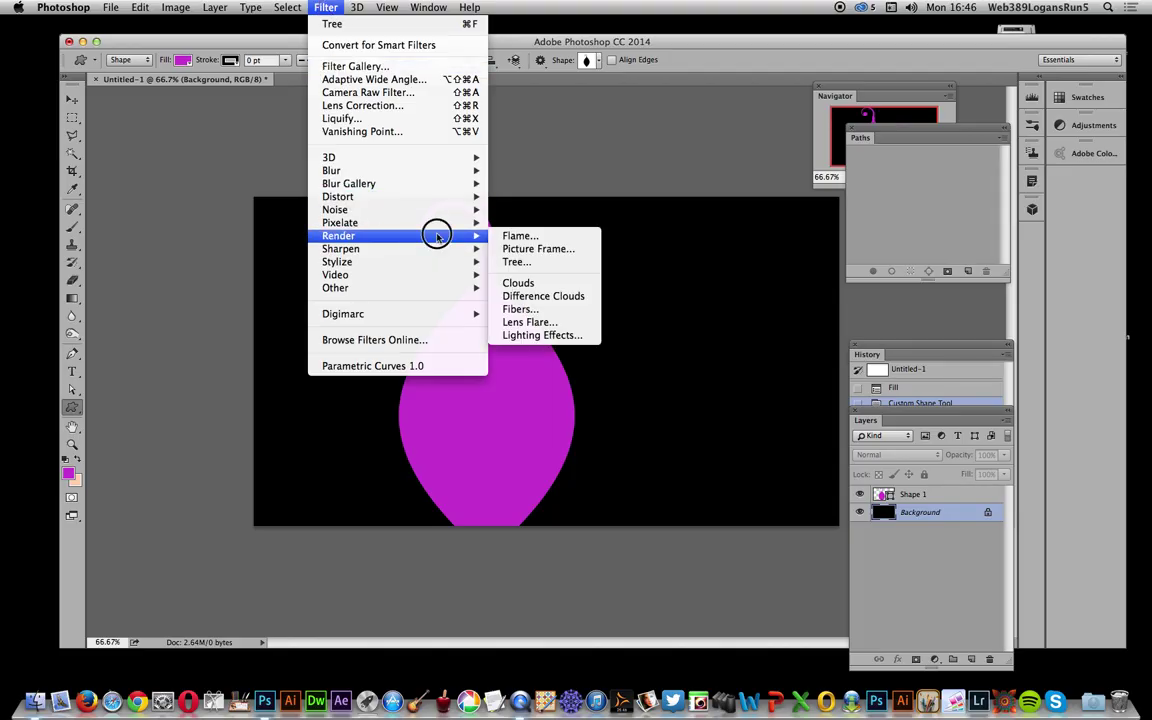
pyautogui.click(534, 237)
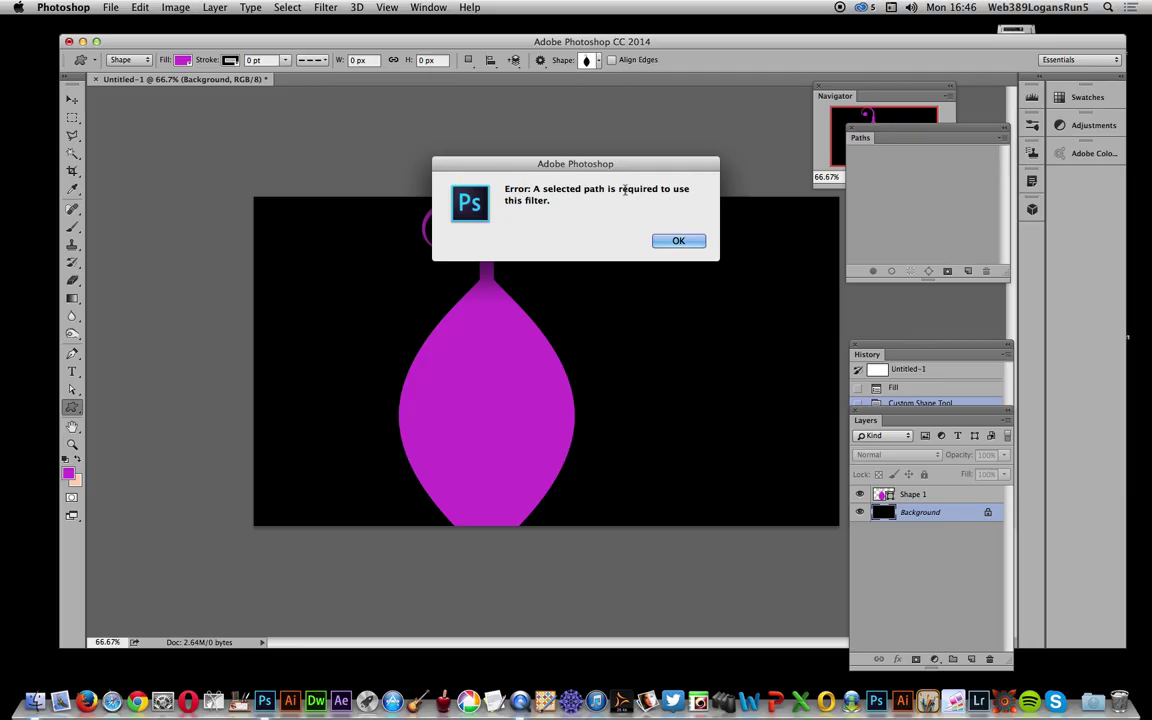
pyautogui.click(679, 240)
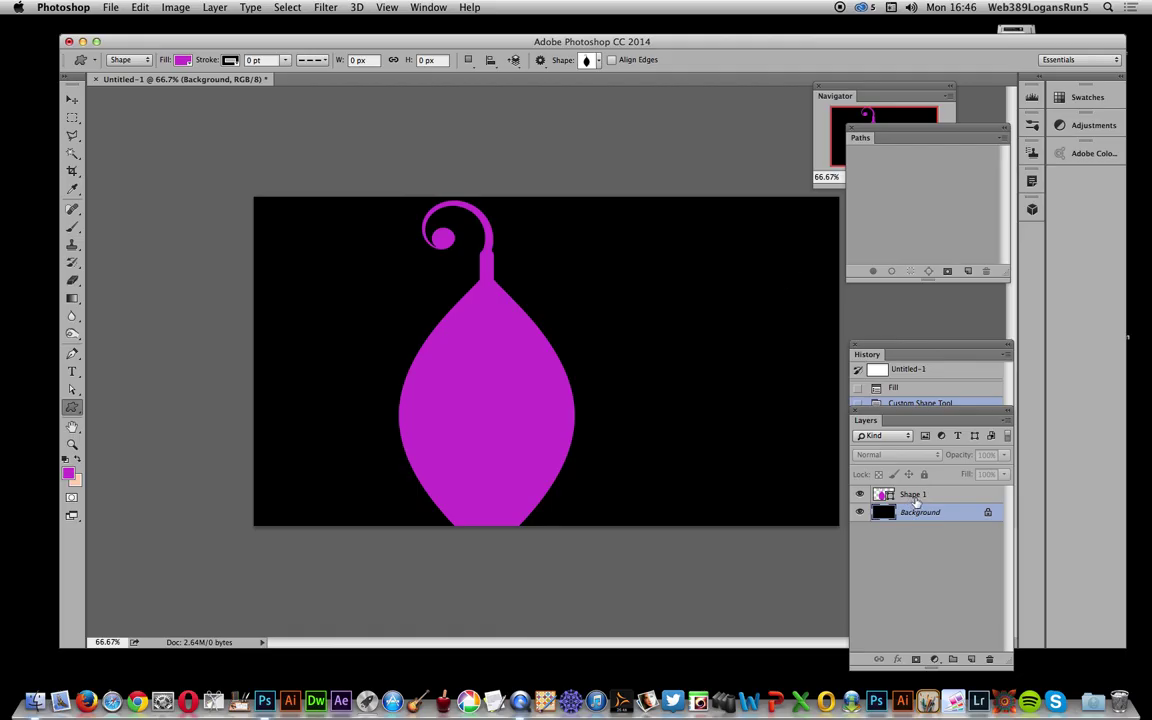
# Save Shape 1's outline as the path 'Shape 1 Shape Path copy', then reselect the Background layer.
pyautogui.click(912, 494)
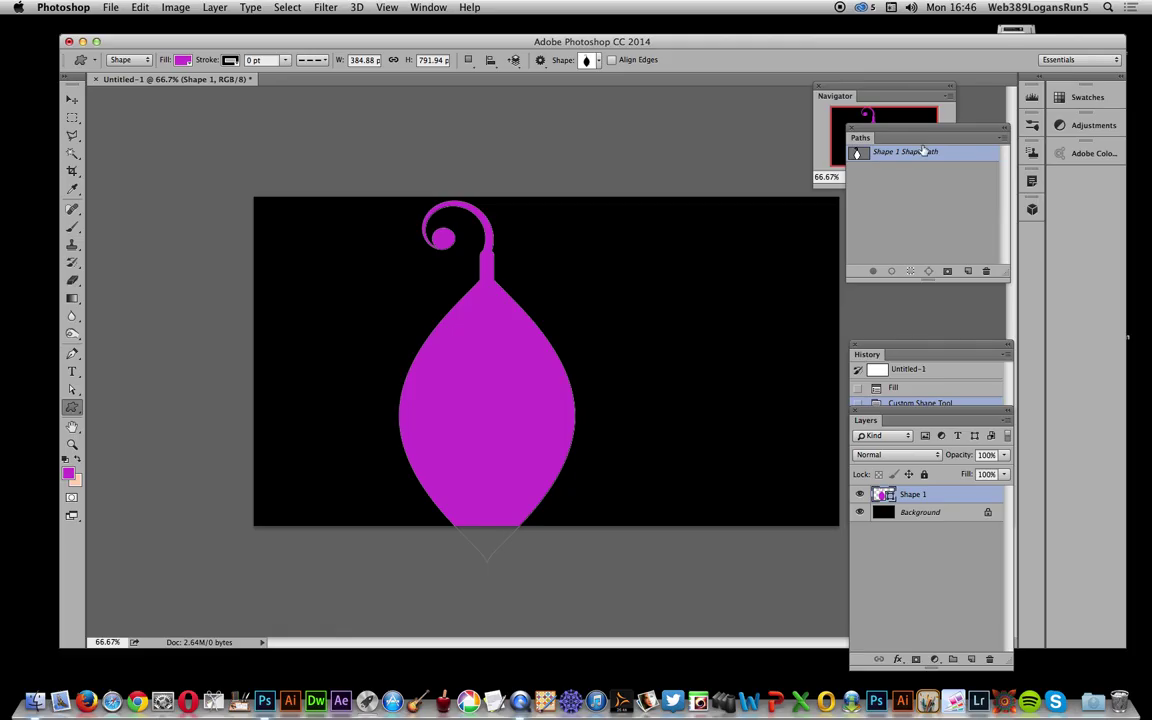
pyautogui.click(1002, 140)
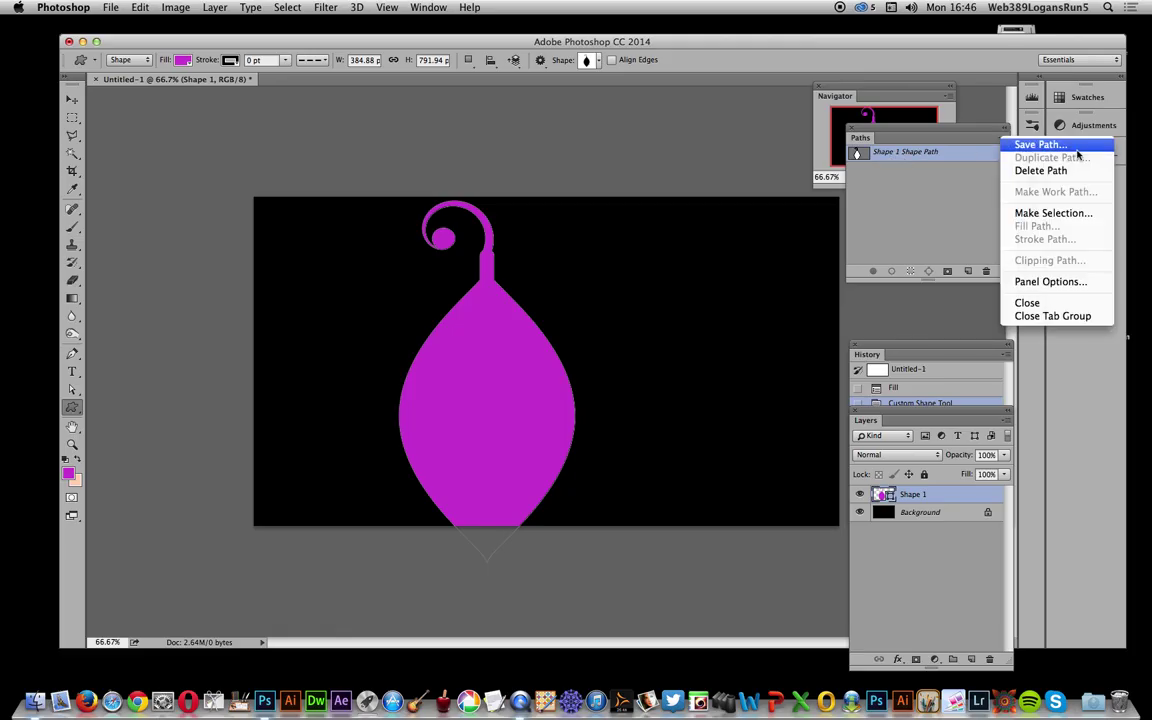
pyautogui.click(1029, 145)
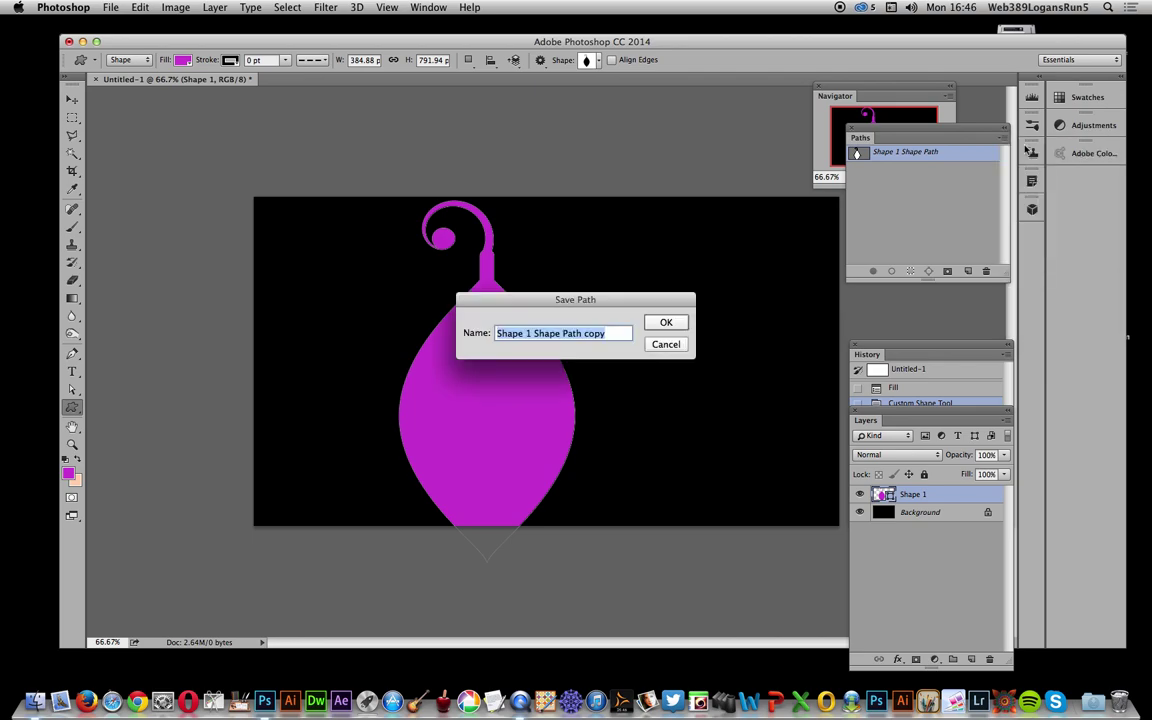
pyautogui.click(666, 322)
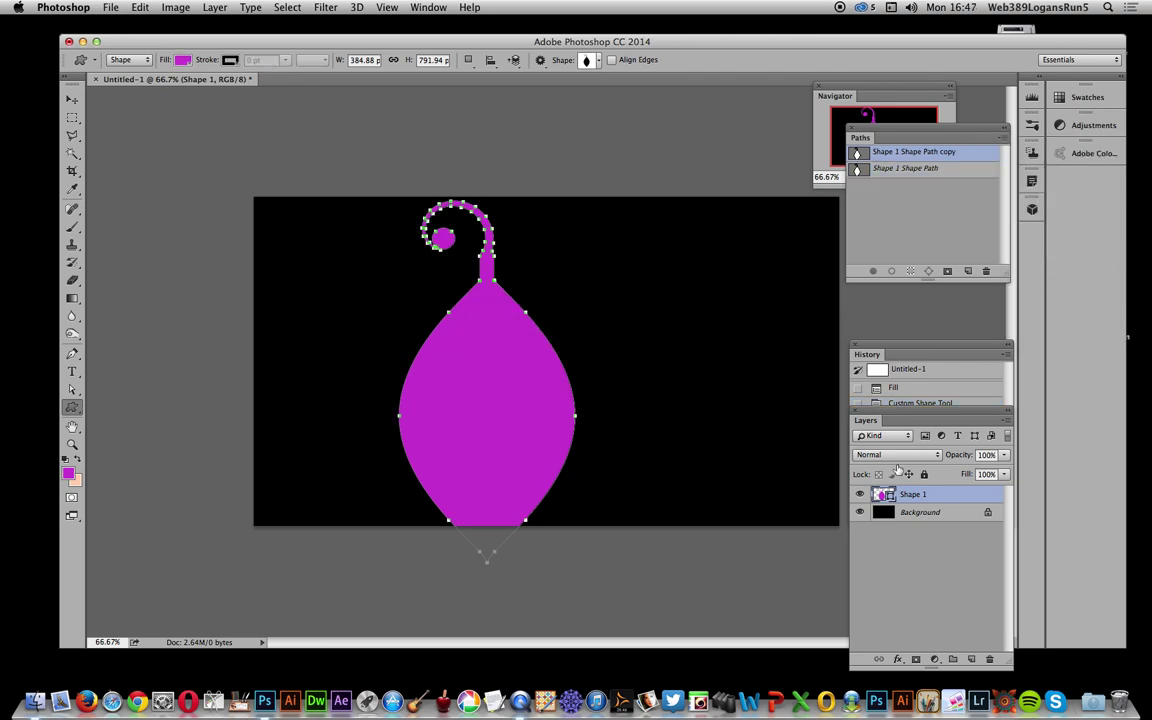
pyautogui.click(921, 514)
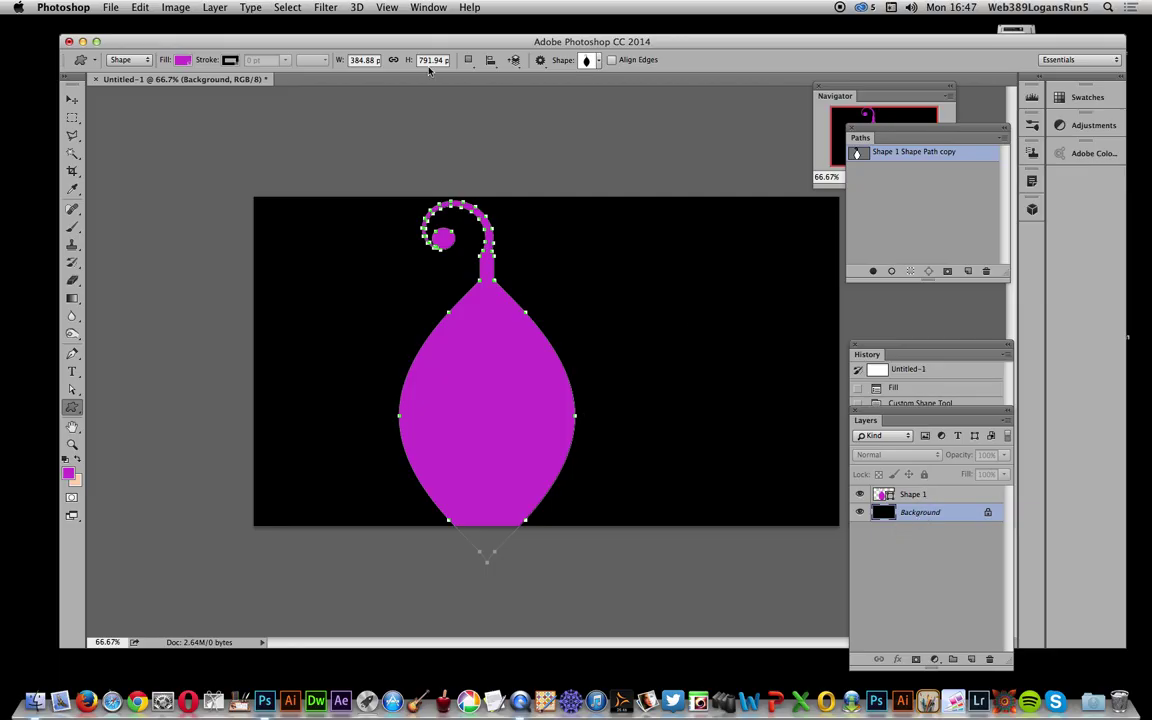
# Open Filter > Render > Flame for the saved bauble path, previewing a Candle Light flame.
pyautogui.click(335, 8)
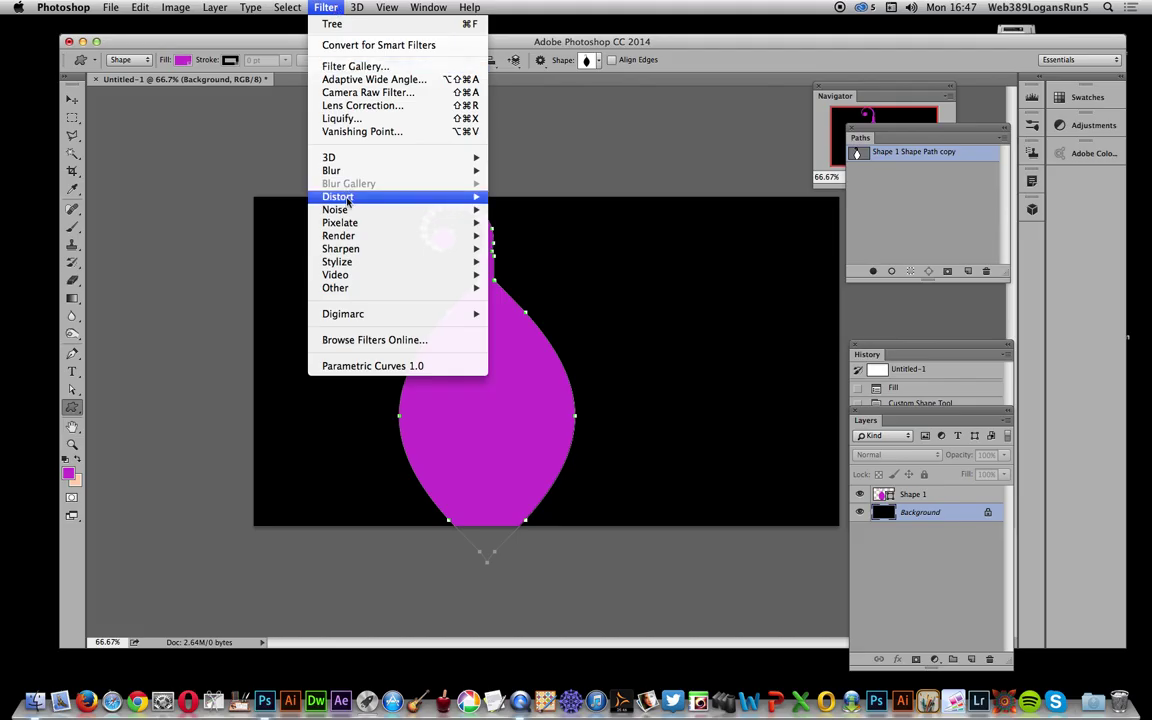
pyautogui.moveTo(340, 236)
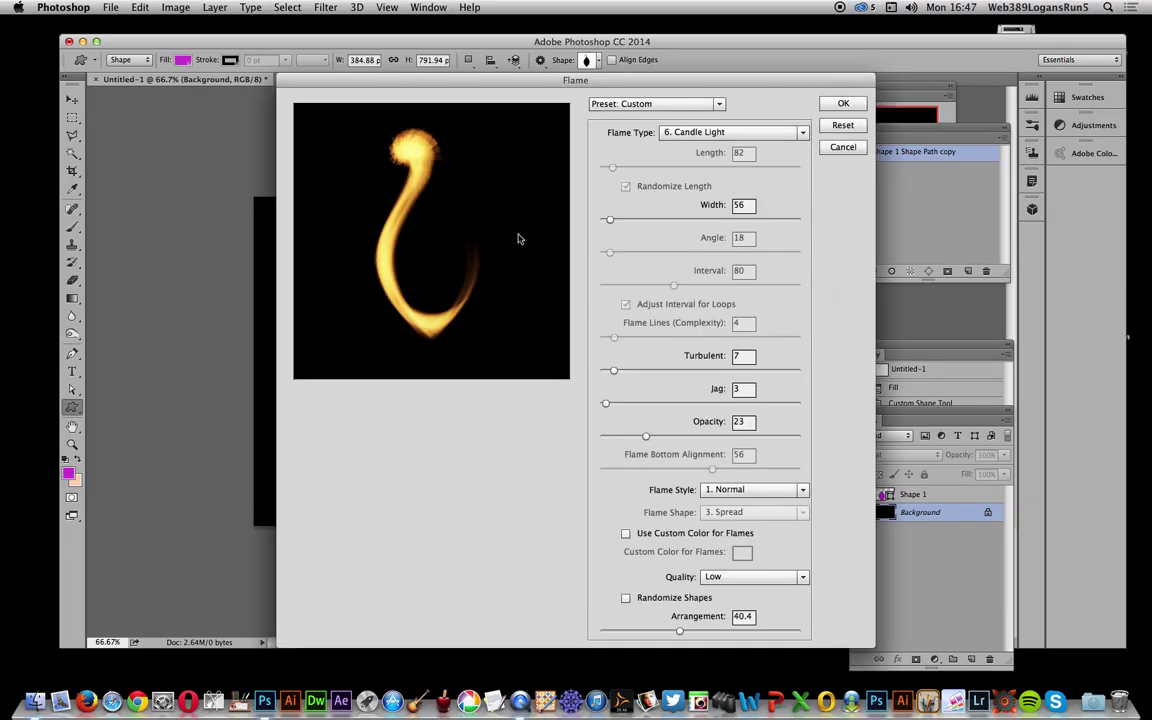
# Set flame Width to 87, Flame Style to 2. Violent, and Arrangement to 20.4.
pyautogui.moveTo(479, 78); pyautogui.dragTo(699, 90)
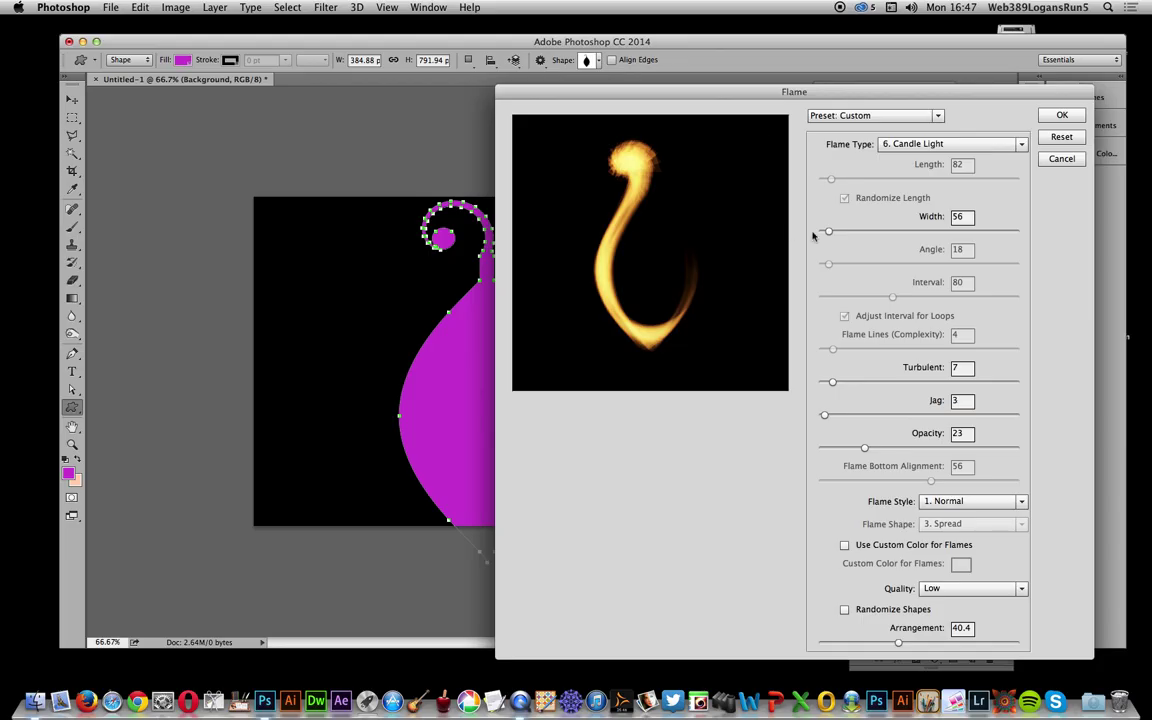
pyautogui.moveTo(826, 233); pyautogui.dragTo(835, 232)
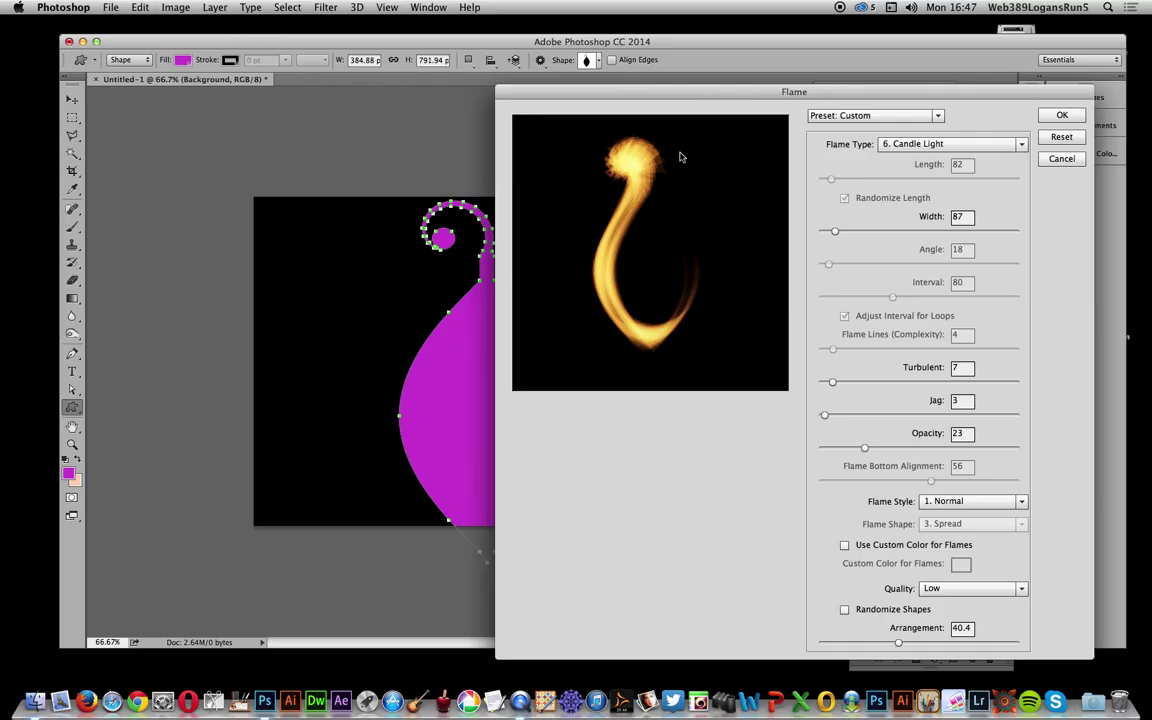
pyautogui.click(937, 502)
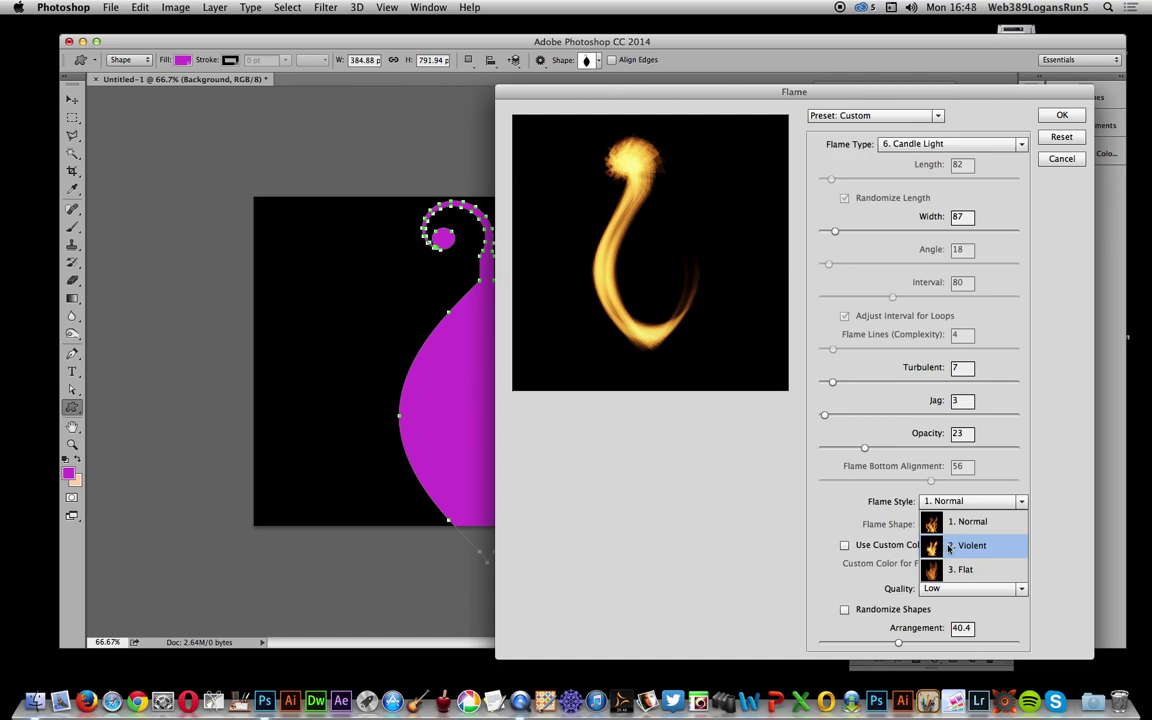
pyautogui.click(948, 545)
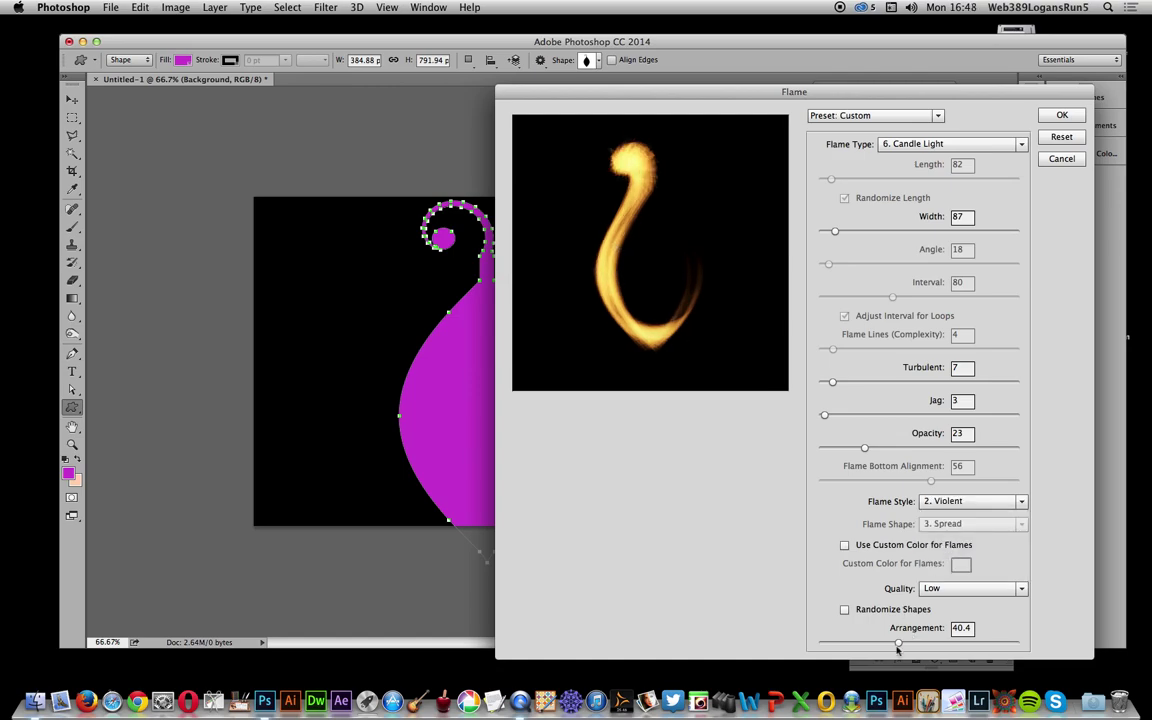
pyautogui.moveTo(897, 644); pyautogui.dragTo(857, 643)
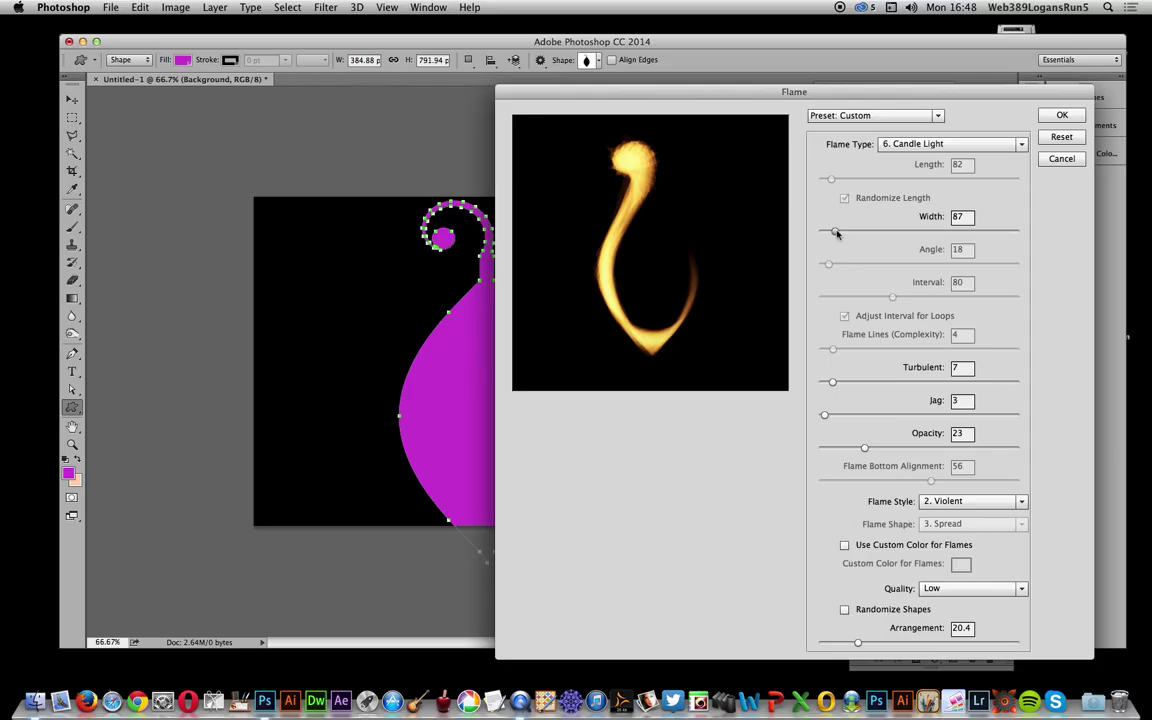
# Set flame Width 229, Turbulent 14, Jag 14, Opacity 13, style 1. Normal, and render it.
pyautogui.moveTo(835, 232); pyautogui.dragTo(865, 232)
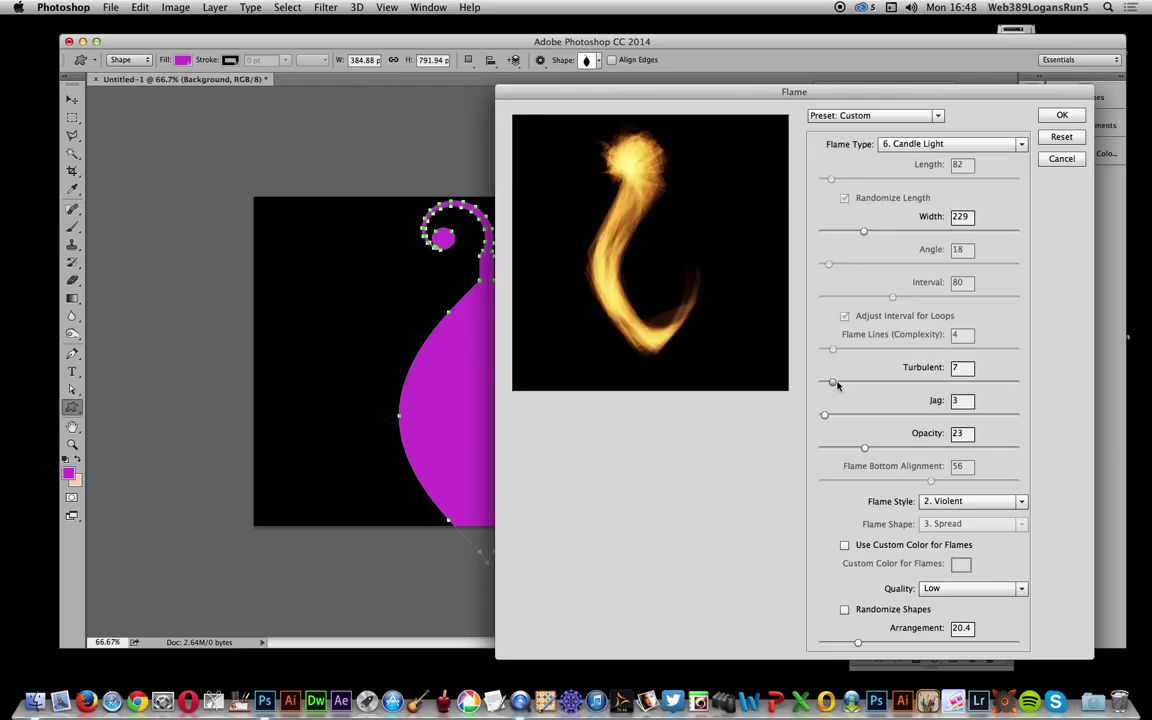
pyautogui.moveTo(832, 383); pyautogui.dragTo(869, 384)
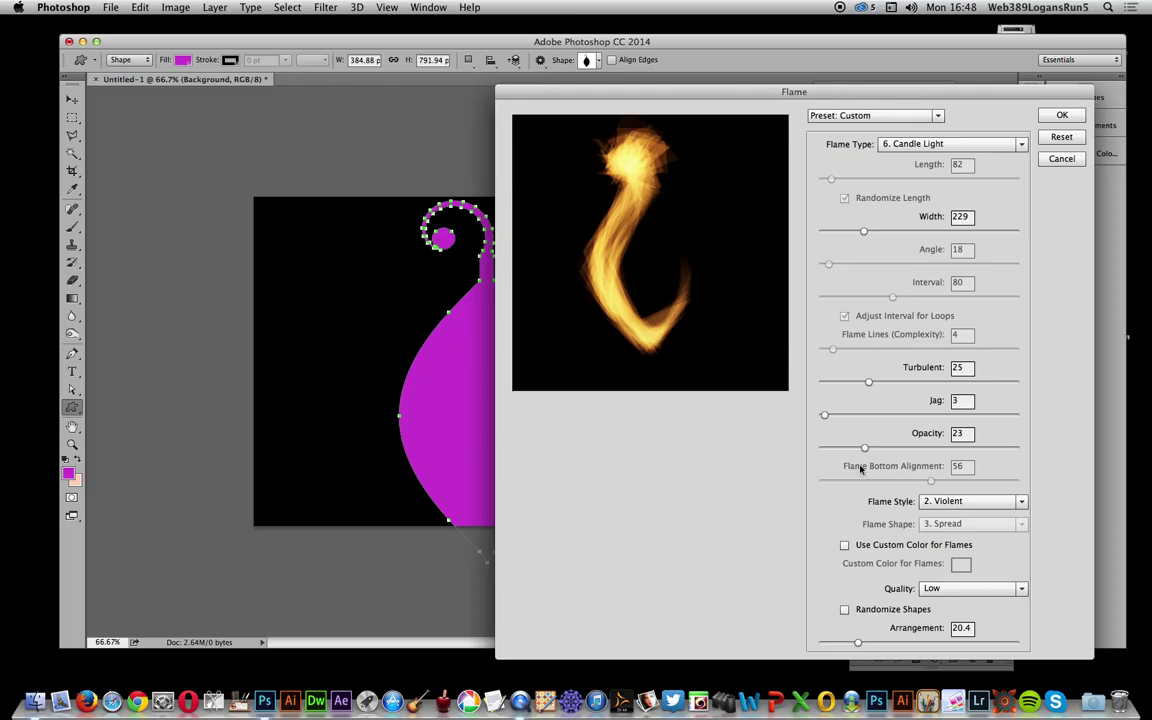
pyautogui.moveTo(860, 446); pyautogui.dragTo(840, 447)
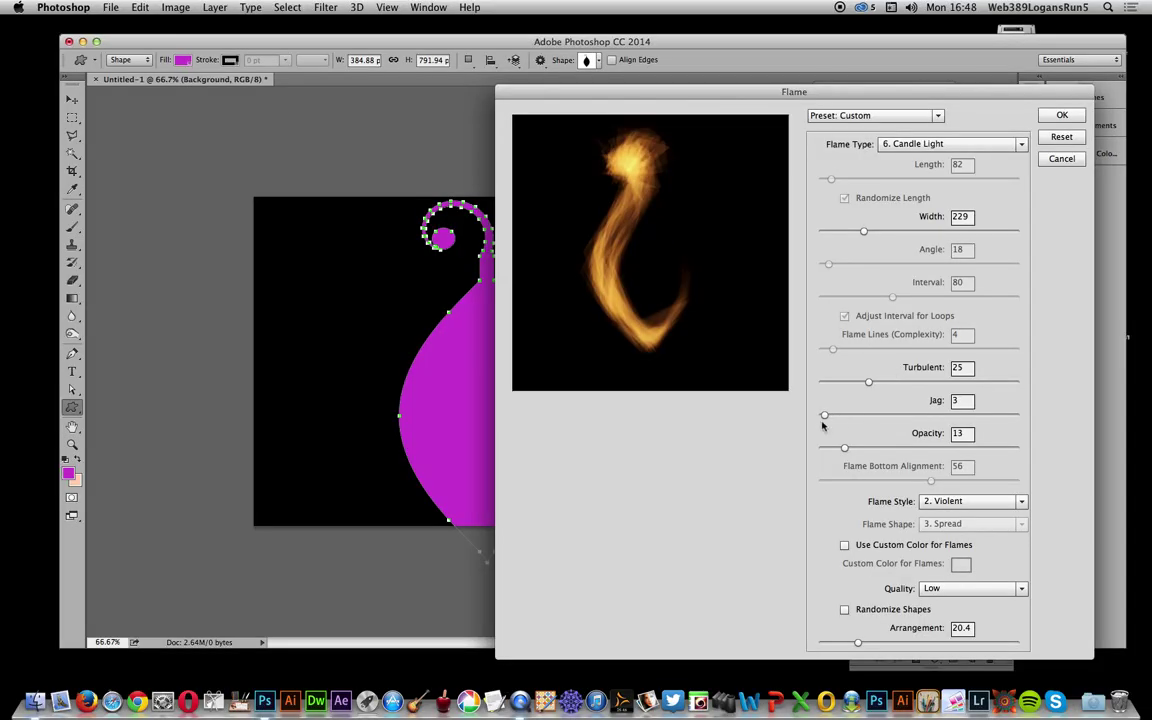
pyautogui.moveTo(824, 415); pyautogui.dragTo(882, 414)
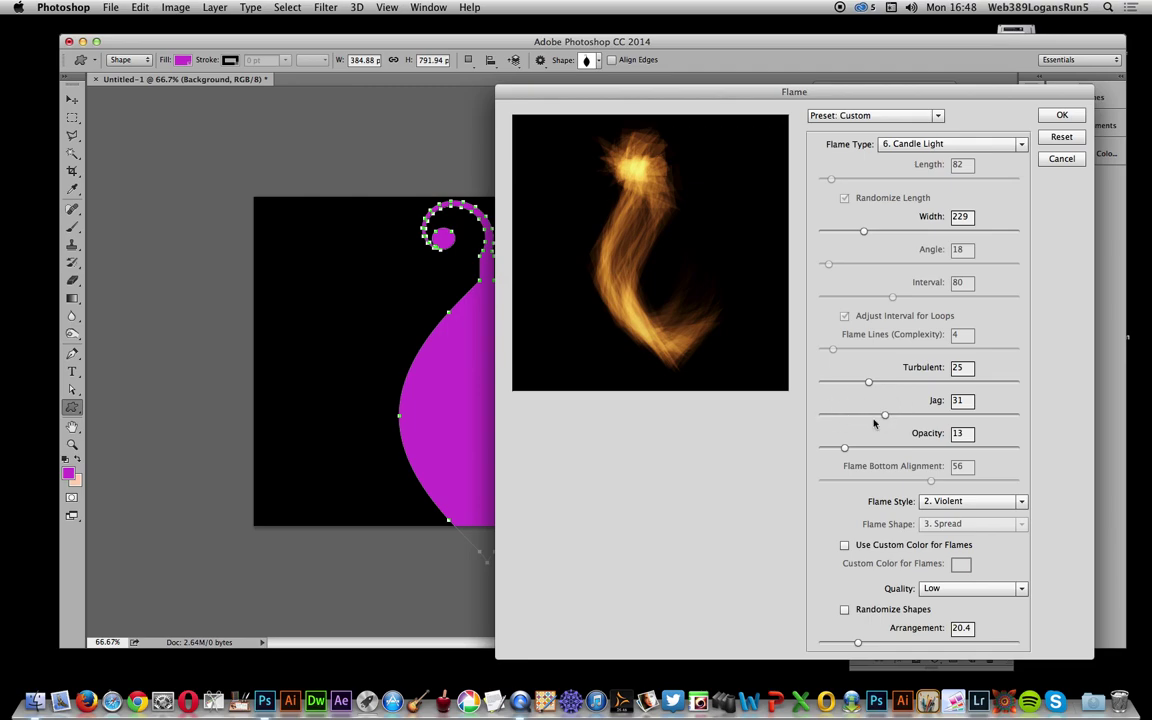
pyautogui.moveTo(885, 414); pyautogui.dragTo(888, 414)
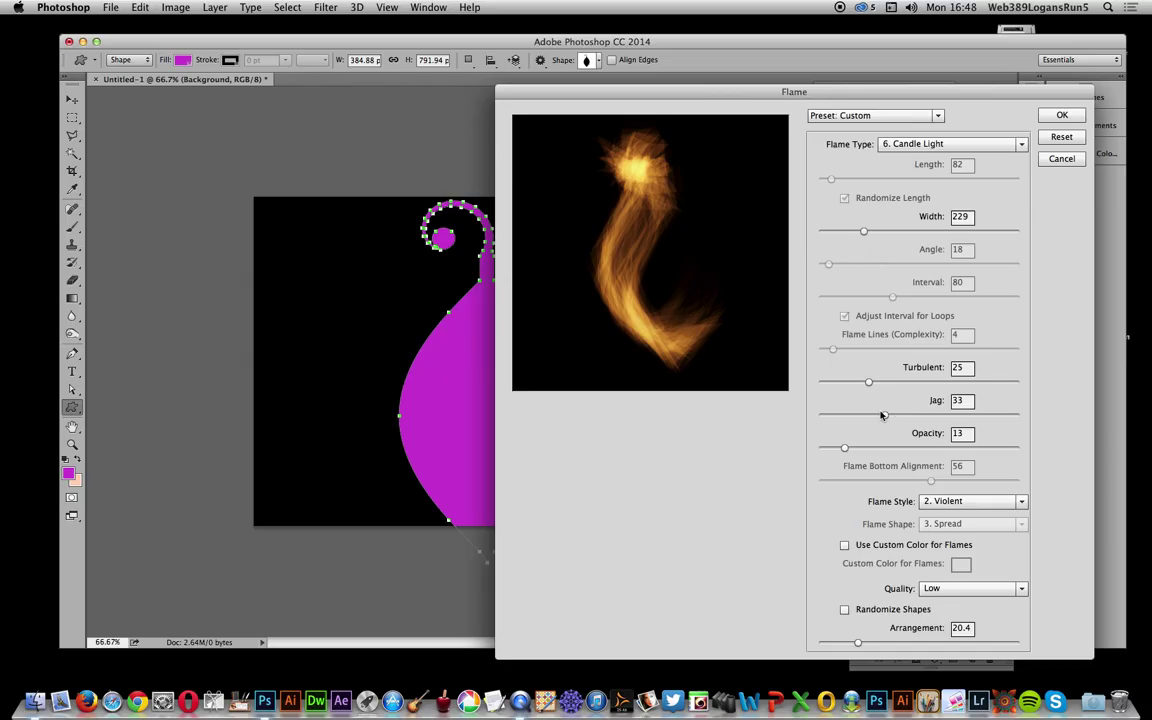
pyautogui.moveTo(868, 381); pyautogui.dragTo(847, 414)
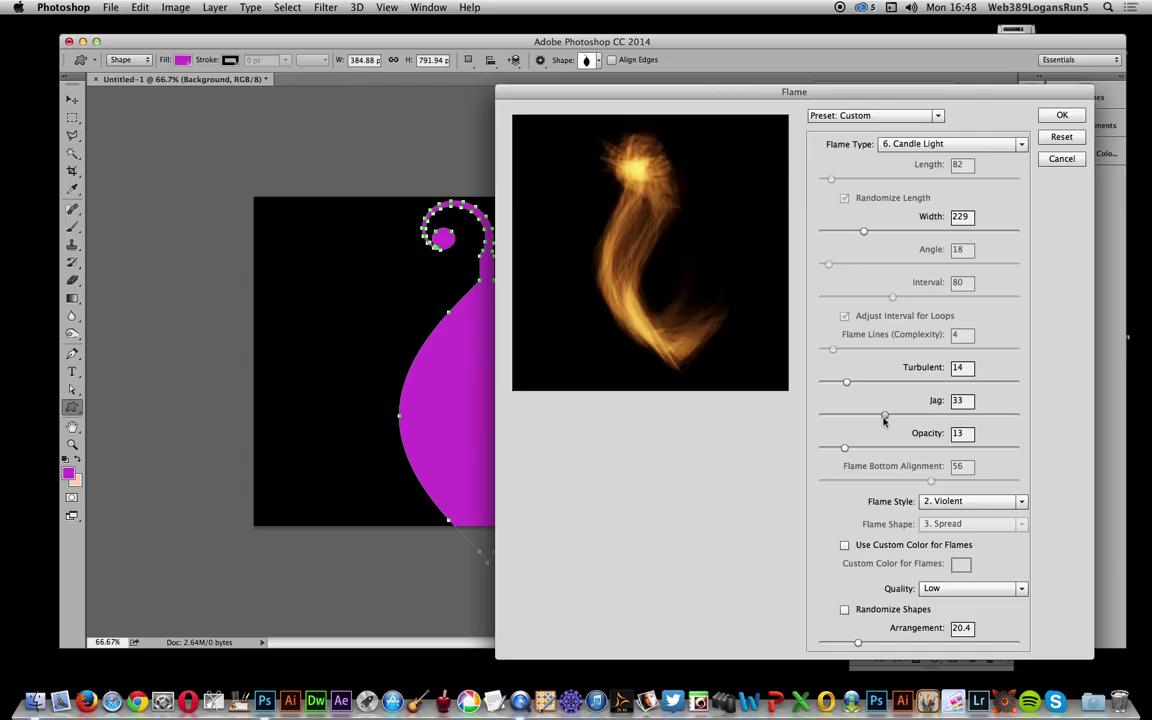
pyautogui.click(976, 507)
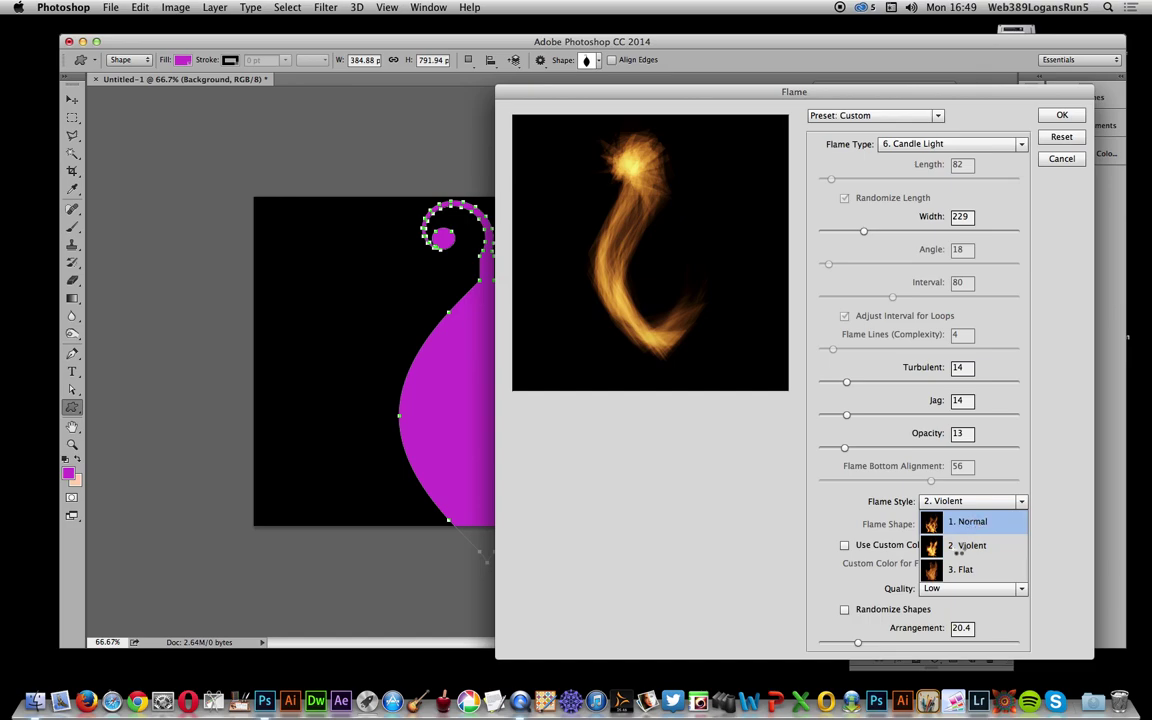
pyautogui.click(975, 522)
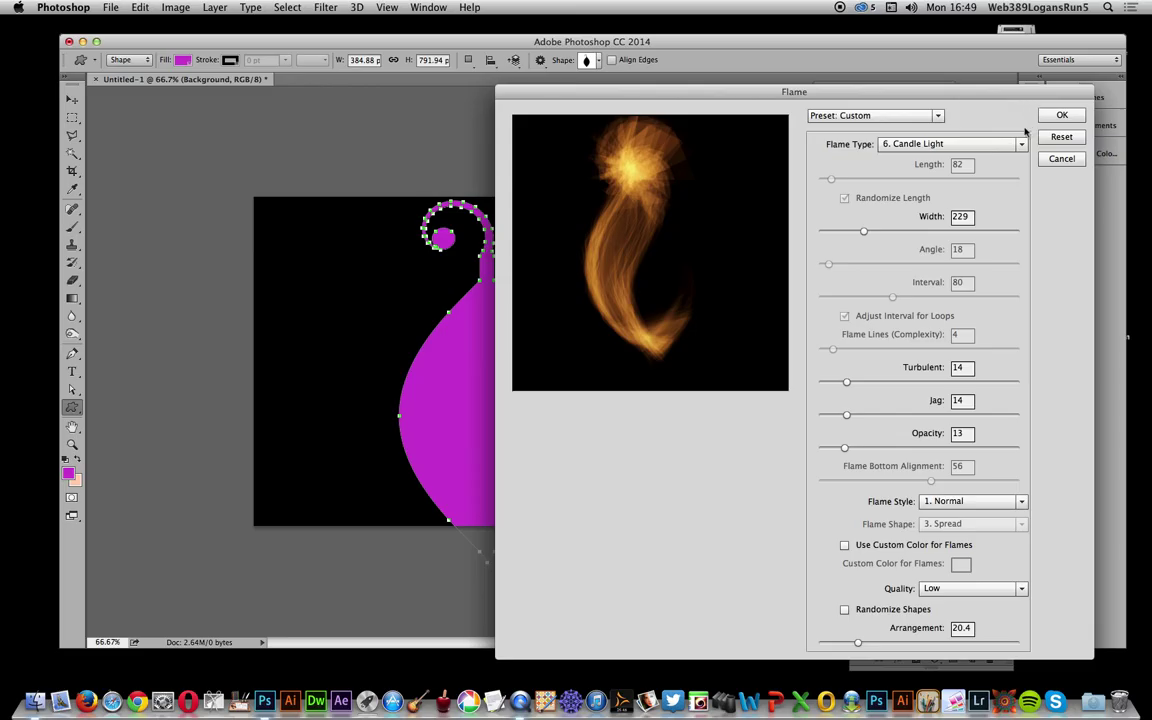
pyautogui.click(1058, 116)
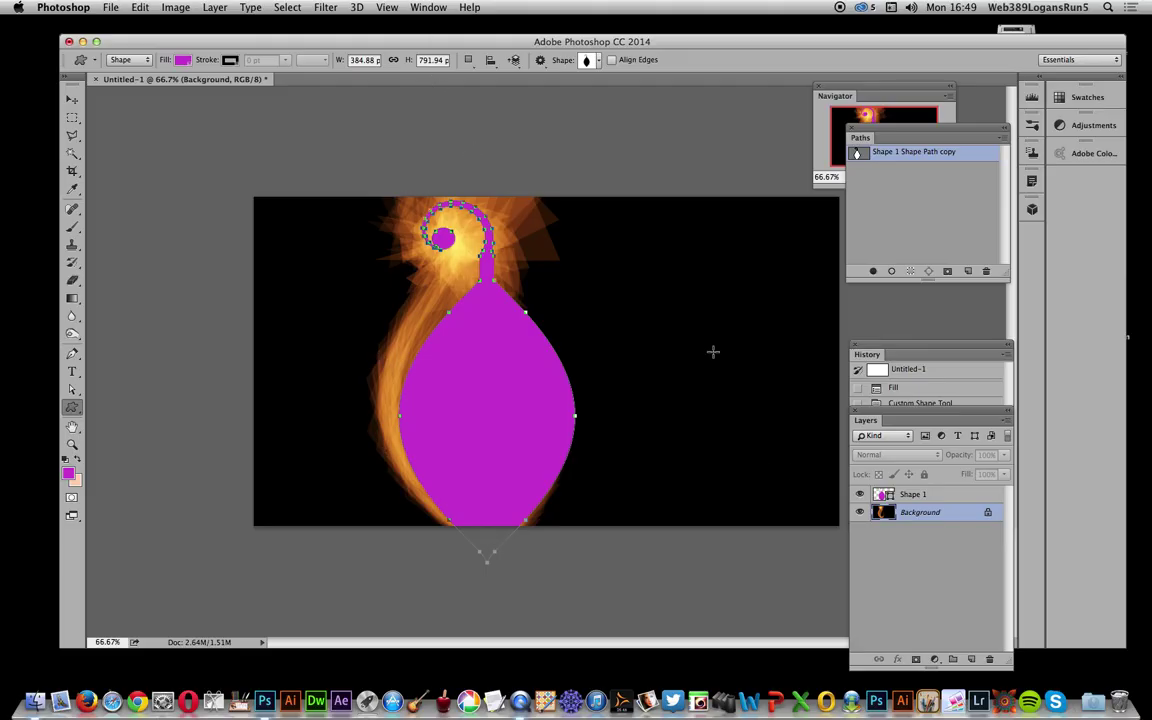
# Once the flame renders around the bauble, open the Filter menu.
pyautogui.click(326, 8)
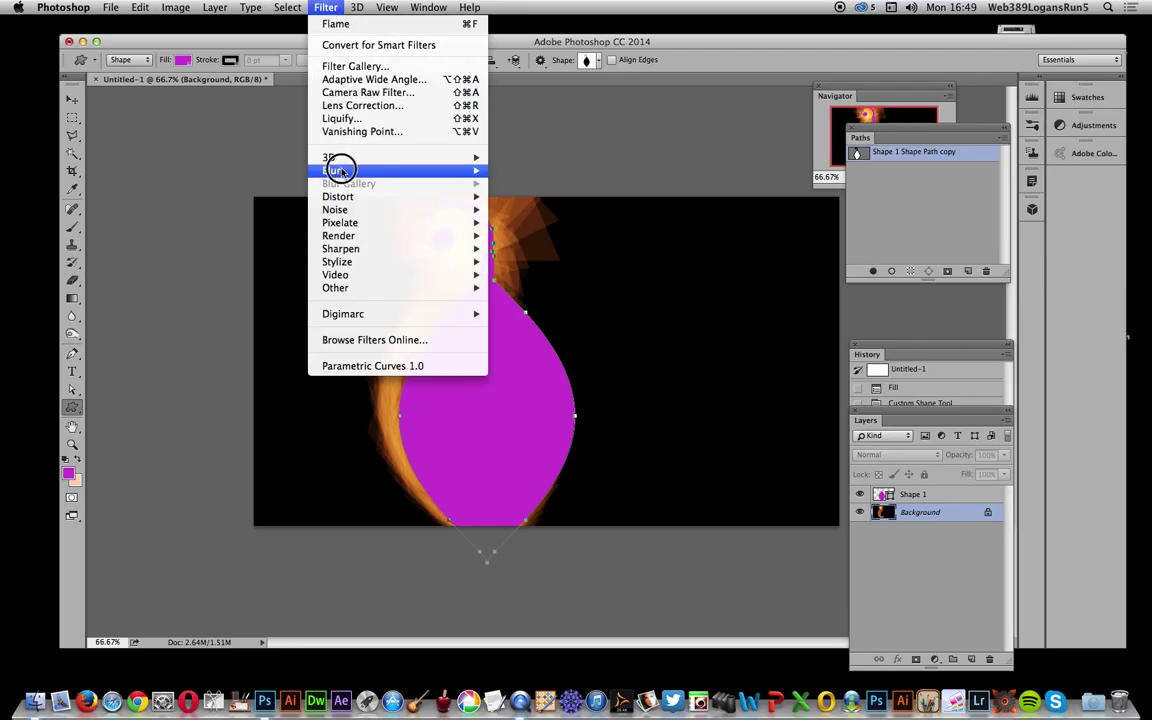
# Apply a Gaussian Blur with a radius of about 23.3 pixels to the flame.
pyautogui.moveTo(340, 170)
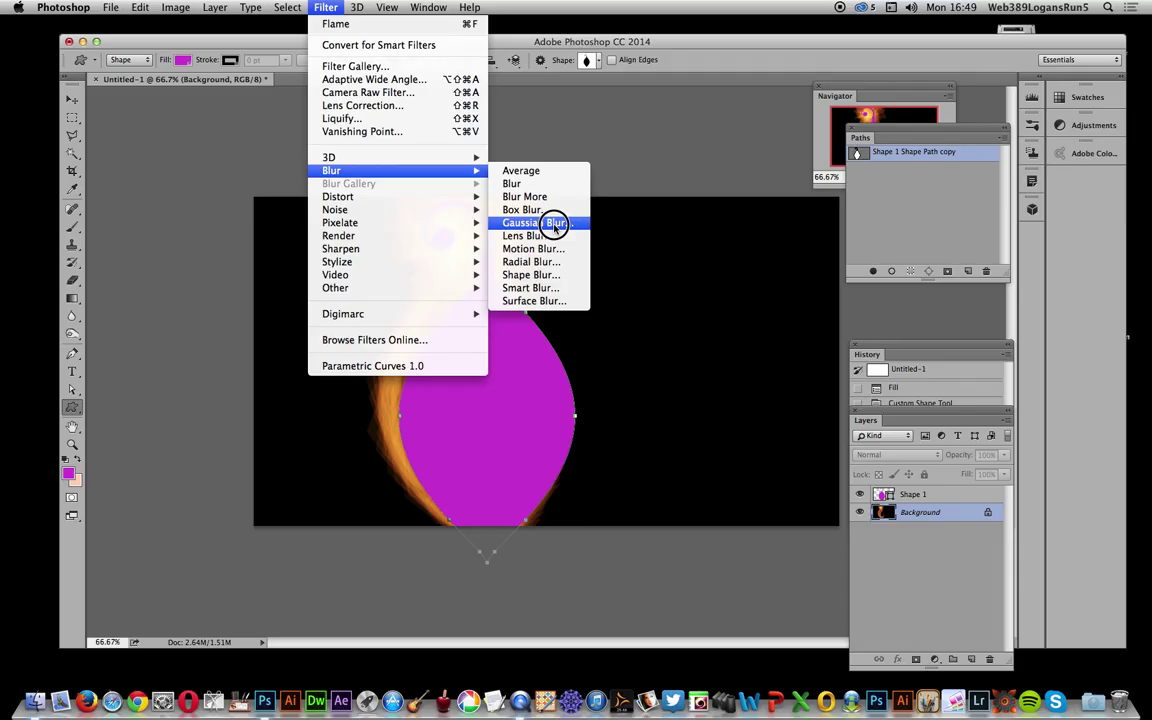
pyautogui.click(555, 223)
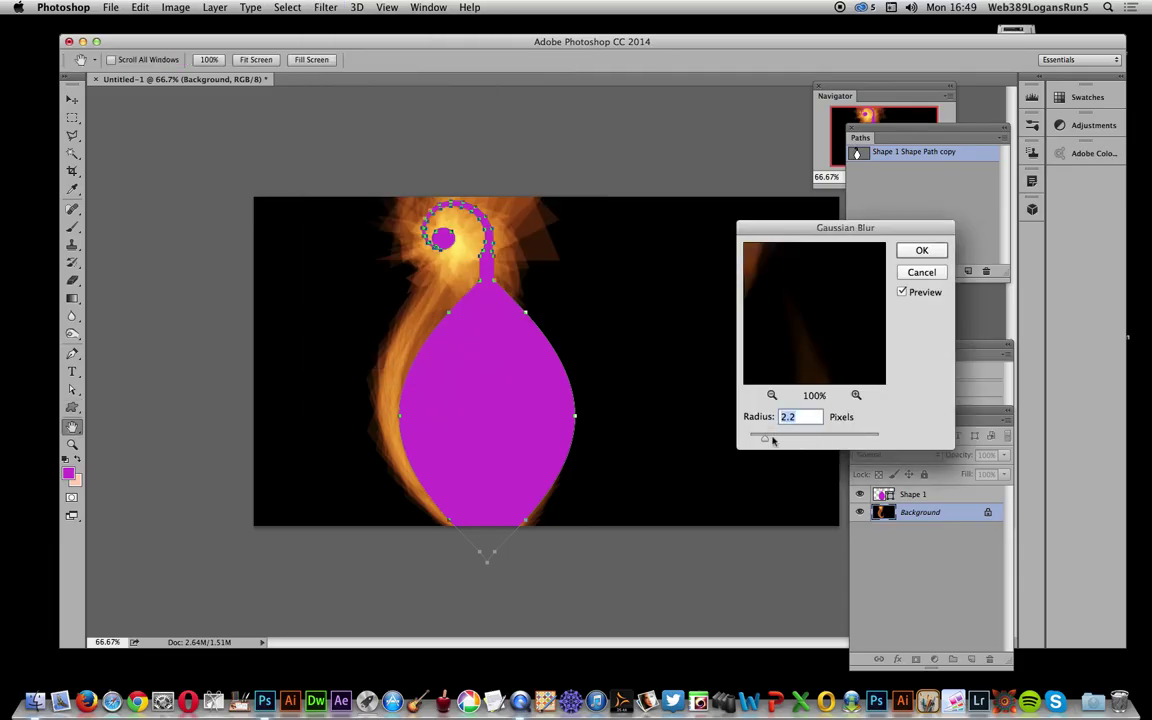
pyautogui.moveTo(773, 440); pyautogui.dragTo(808, 440)
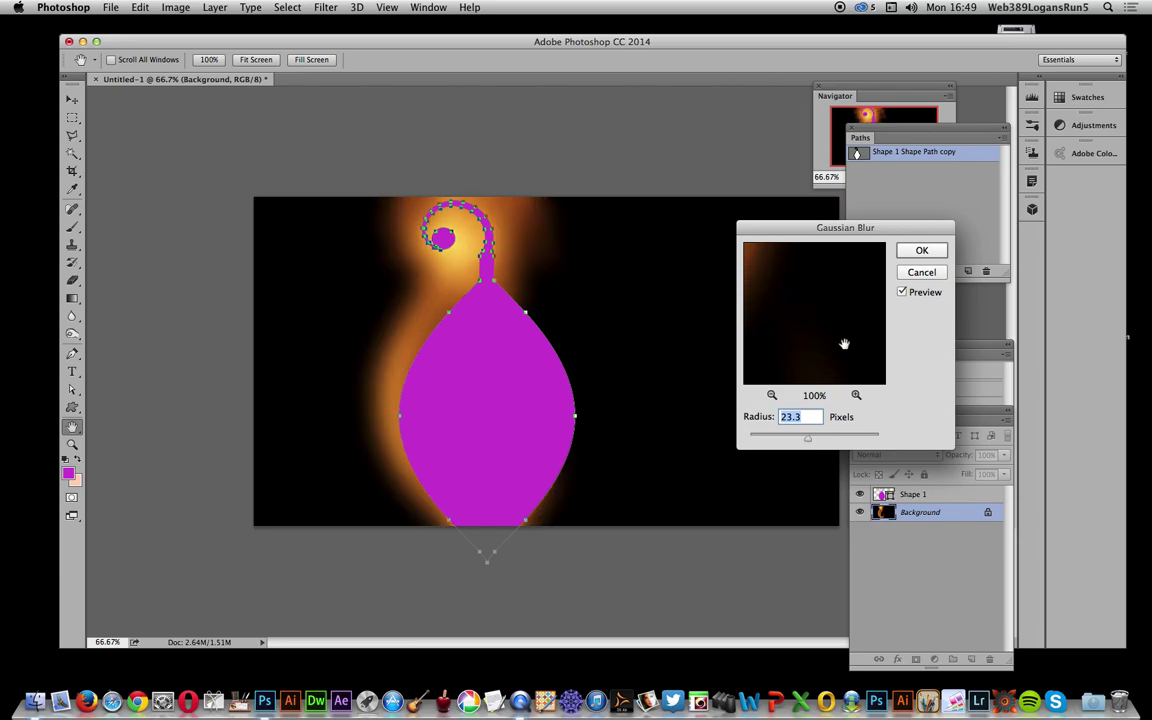
pyautogui.click(920, 248)
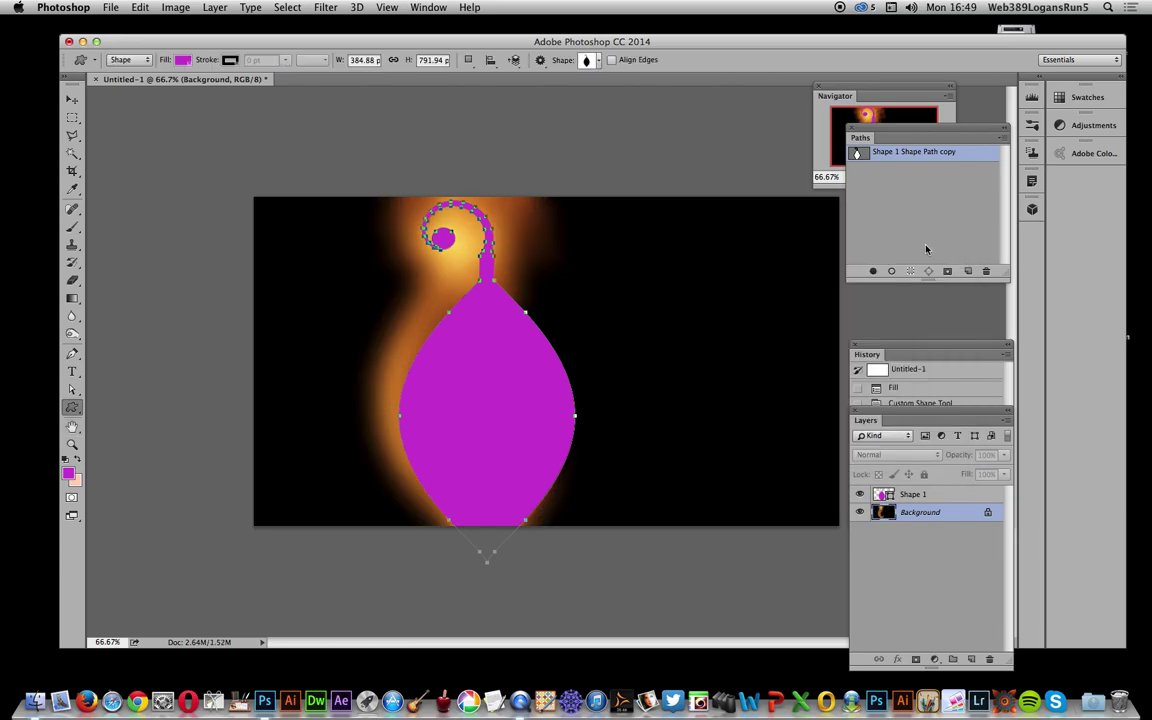